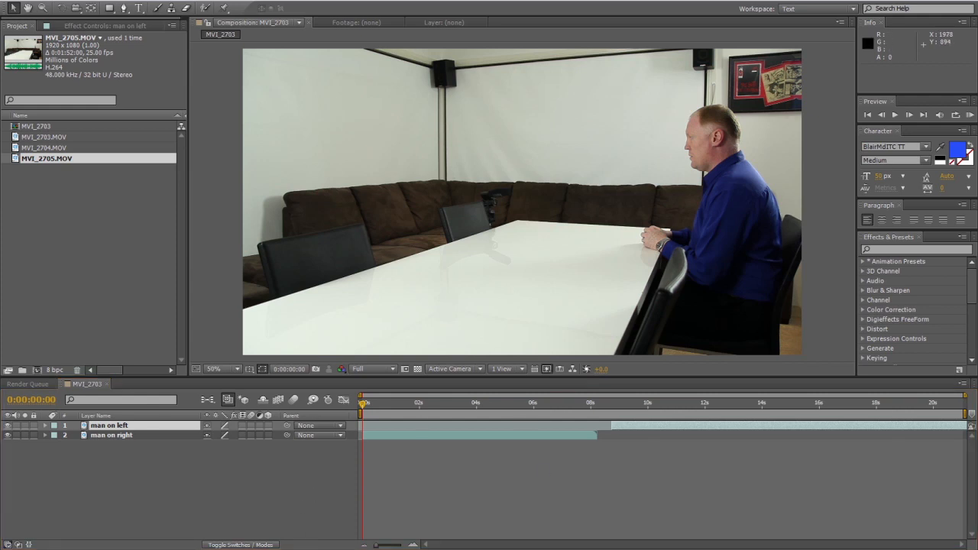
Scrub through the opening seconds of the finished split-screen clip in the media player, and close the player.
left_click_drag(977, 18, 482, 0)
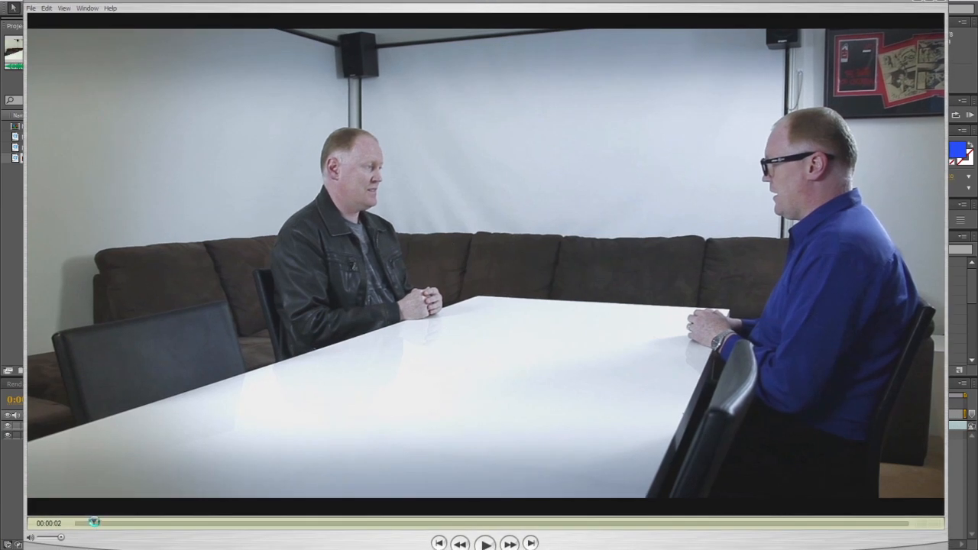
left_click_drag(94, 523, 88, 522)
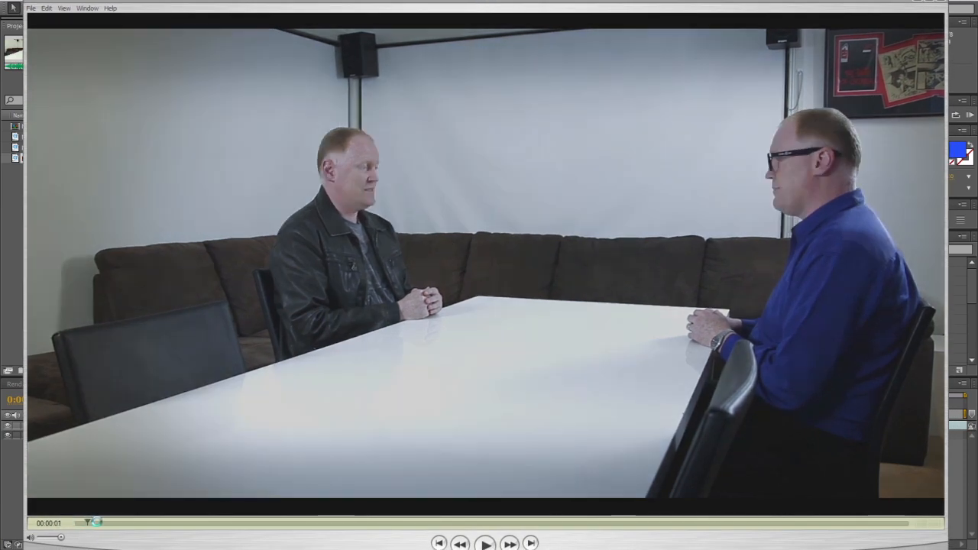
left_click_drag(88, 522, 91, 523)
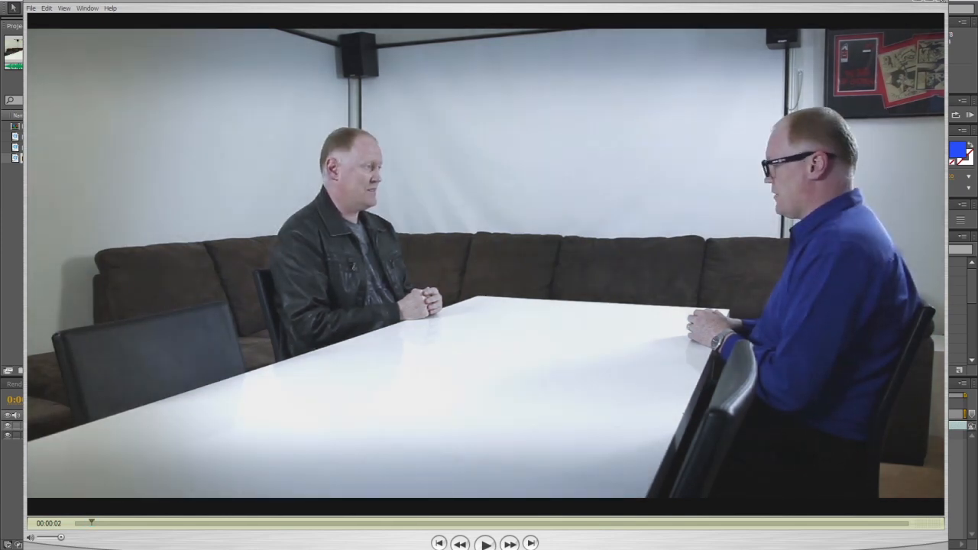
left_click(943, 2)
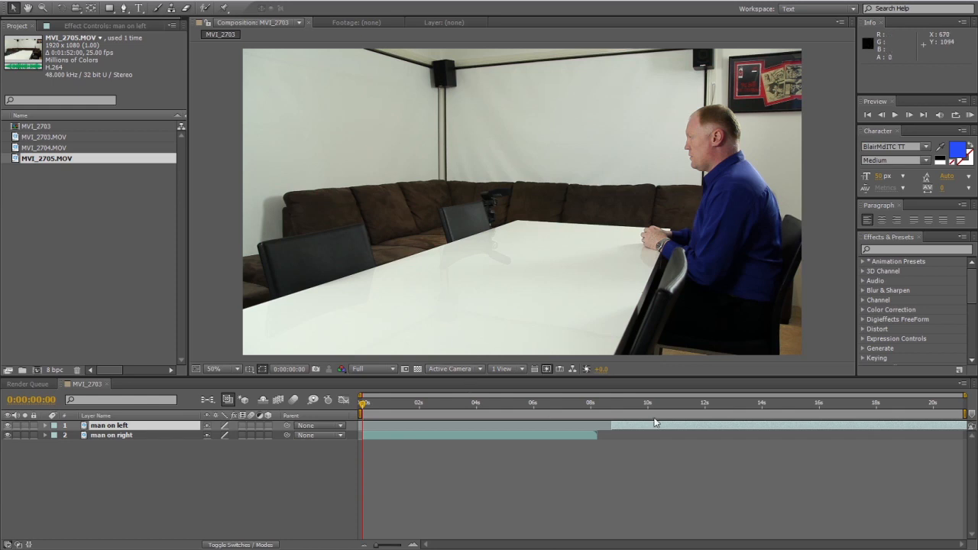
Align the man on left and man on right layers so both start at 0:00:00:00.
left_click_drag(636, 424, 424, 425)
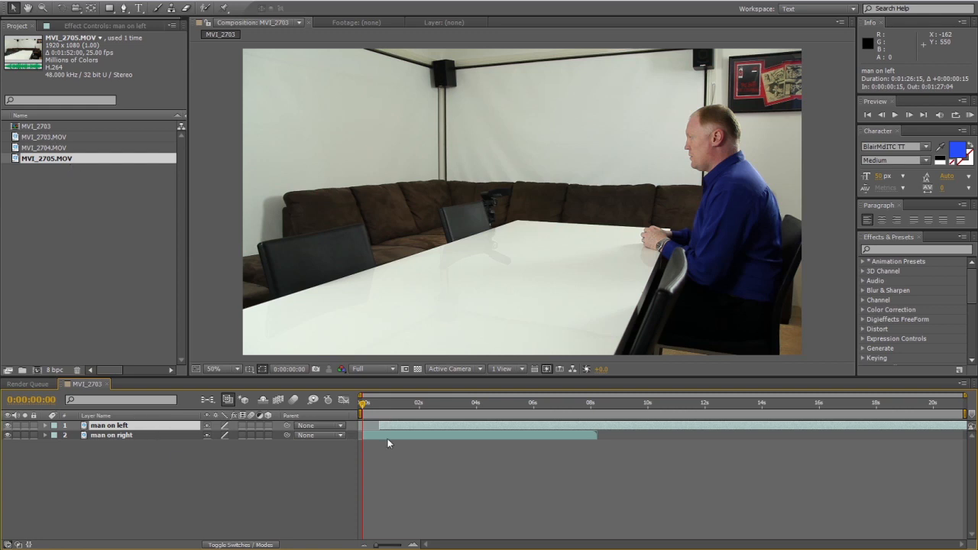
left_click(126, 436)
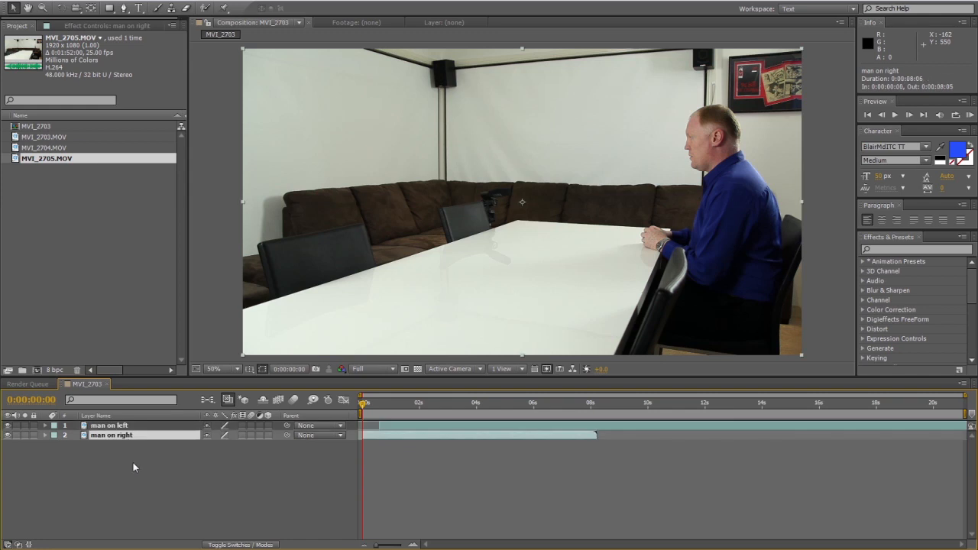
key("ctrl+Up")
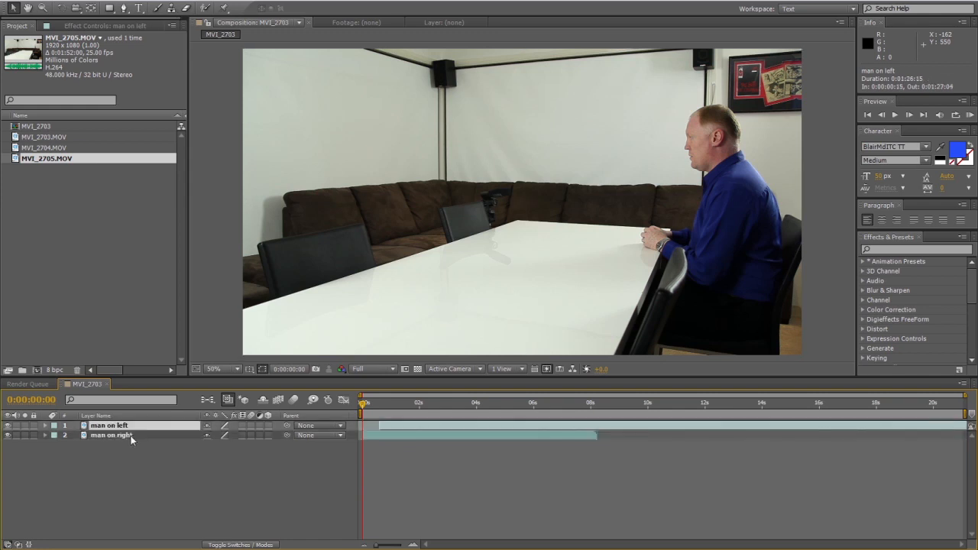
left_click(132, 435)
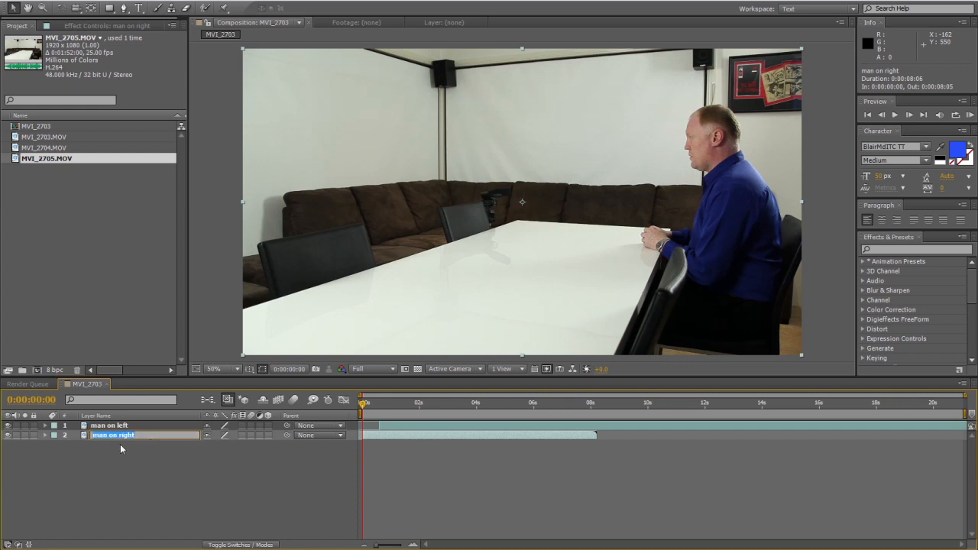
left_click(117, 465)
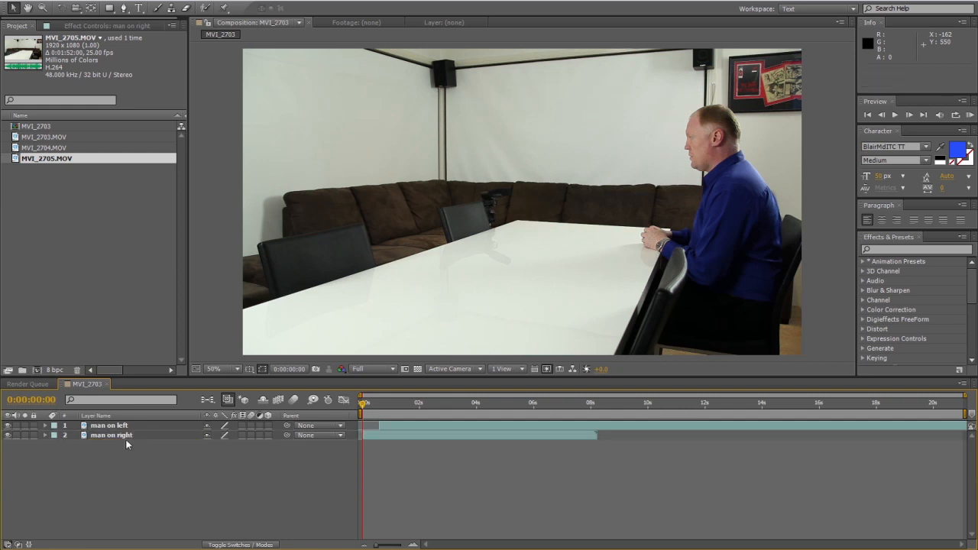
left_click(126, 438)
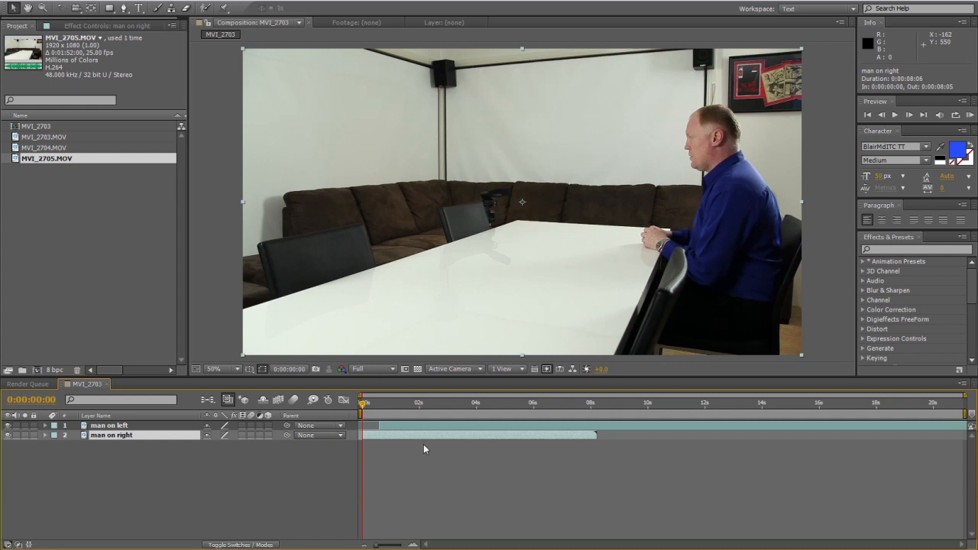
left_click_drag(395, 433, 416, 441)
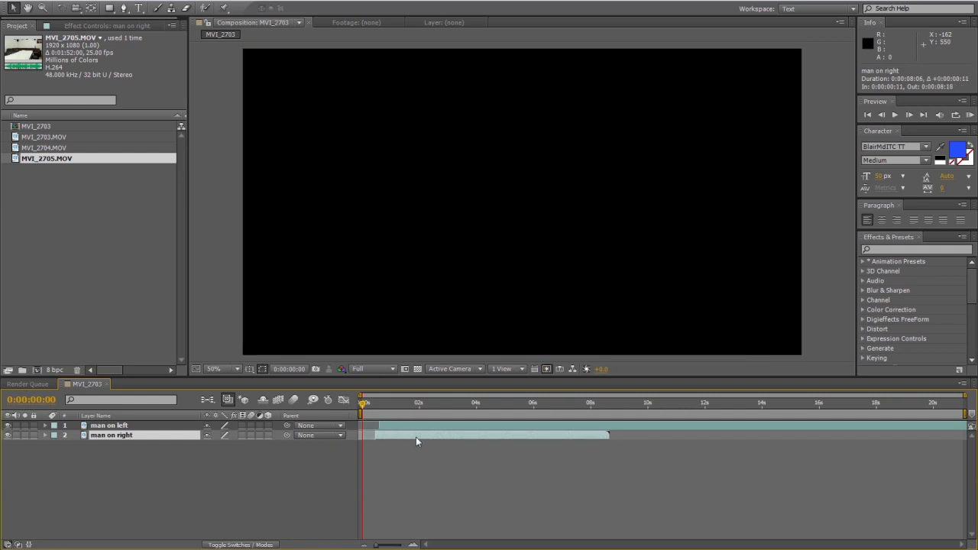
left_click(375, 405)
left_click_drag(376, 407, 361, 407)
key("bracketleft")
left_click(445, 427)
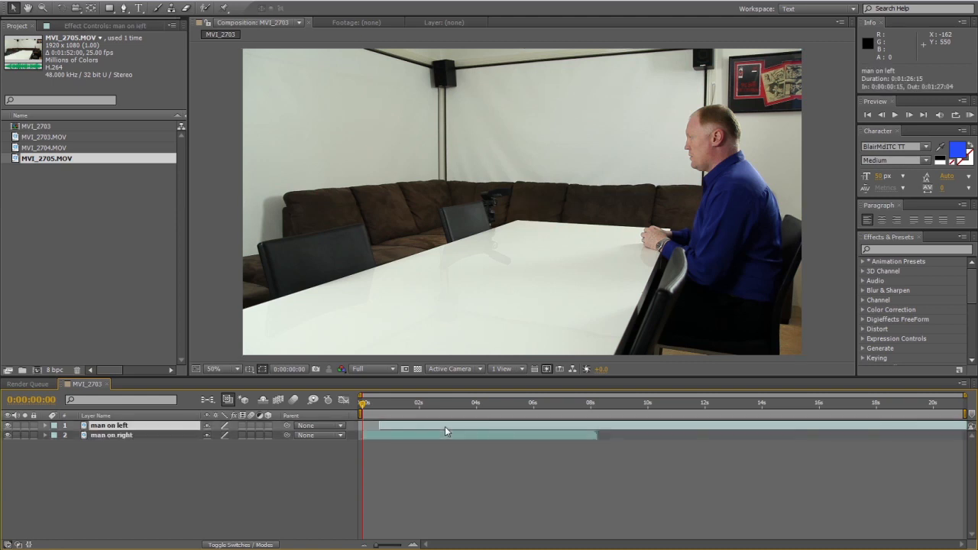
key("bracketleft")
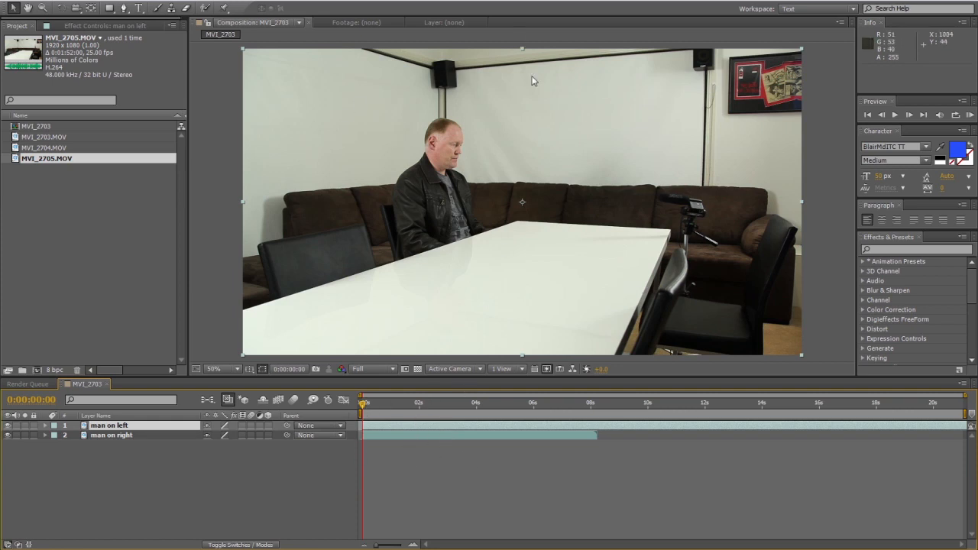
Hide and show the man on left layer repeatedly to compare its shot with the man on right shot beneath.
left_click(8, 426)
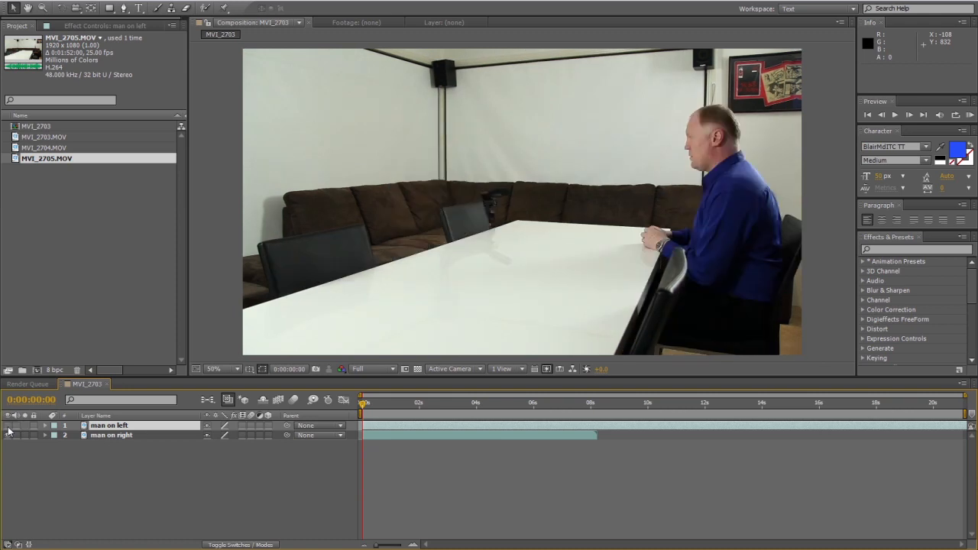
left_click(8, 426)
left_click(7, 426)
left_click(7, 426)
left_click(7, 427)
left_click(8, 426)
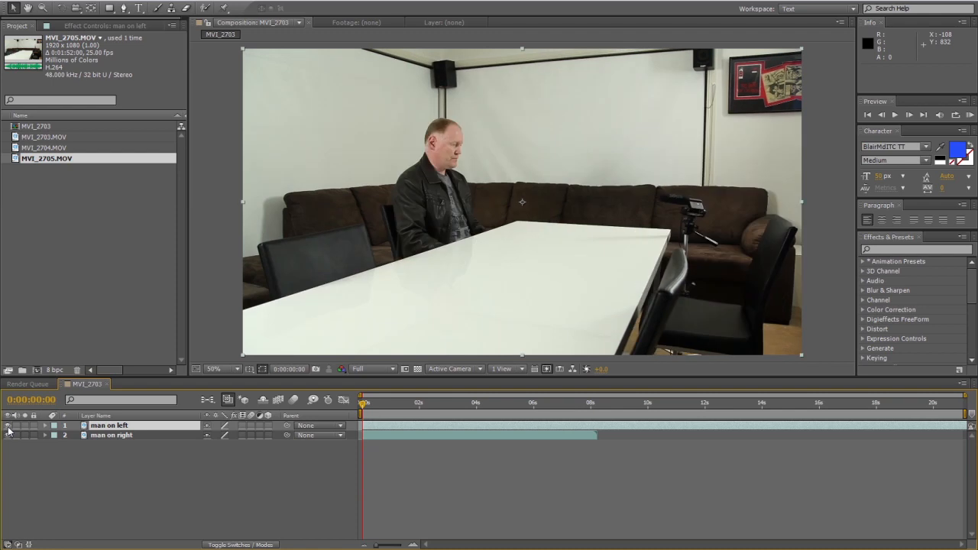
left_click(7, 426)
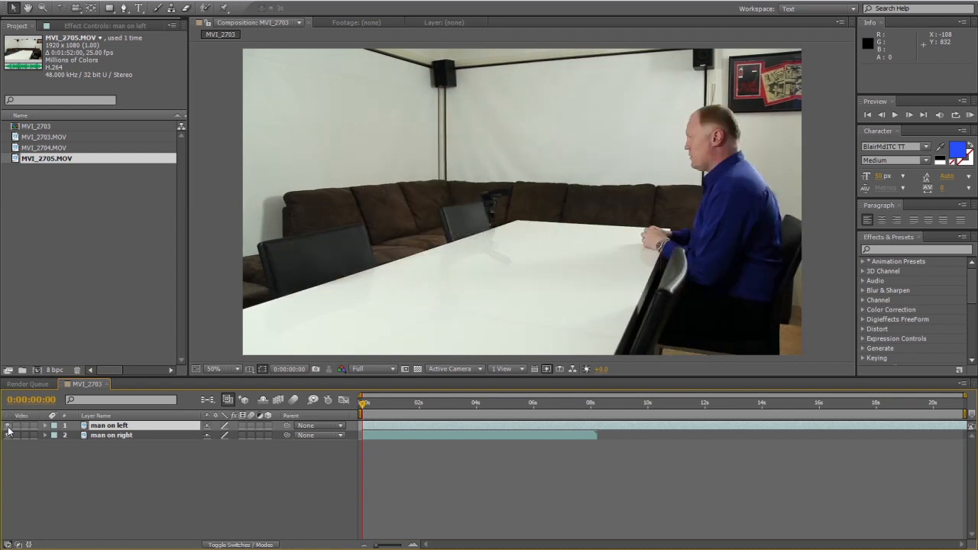
left_click(8, 426)
left_click(8, 426)
left_click(8, 426)
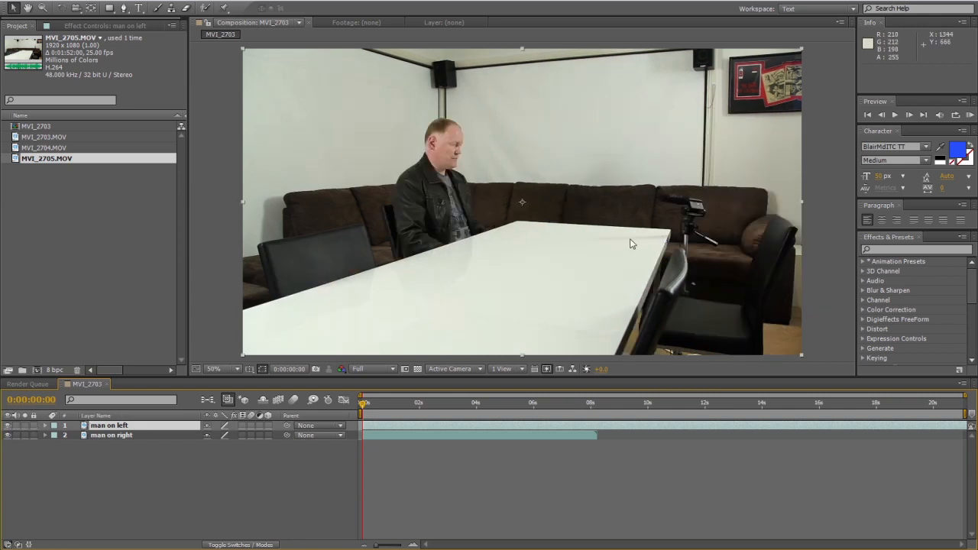
left_click(8, 426)
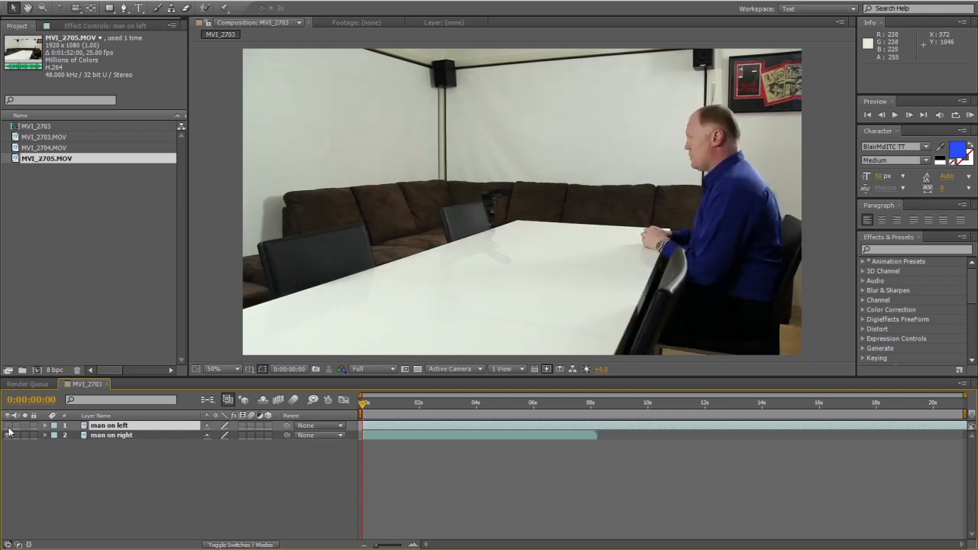
left_click(7, 426)
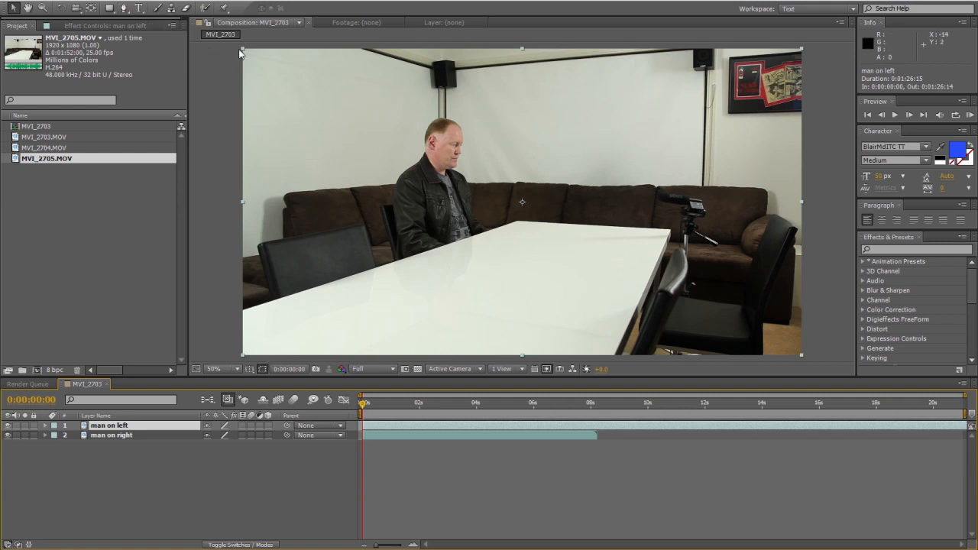
Draw a closed five-point Pen mask on the man on left layer around the seated man, its edge running between both men and diagonally across the table.
left_click(123, 9)
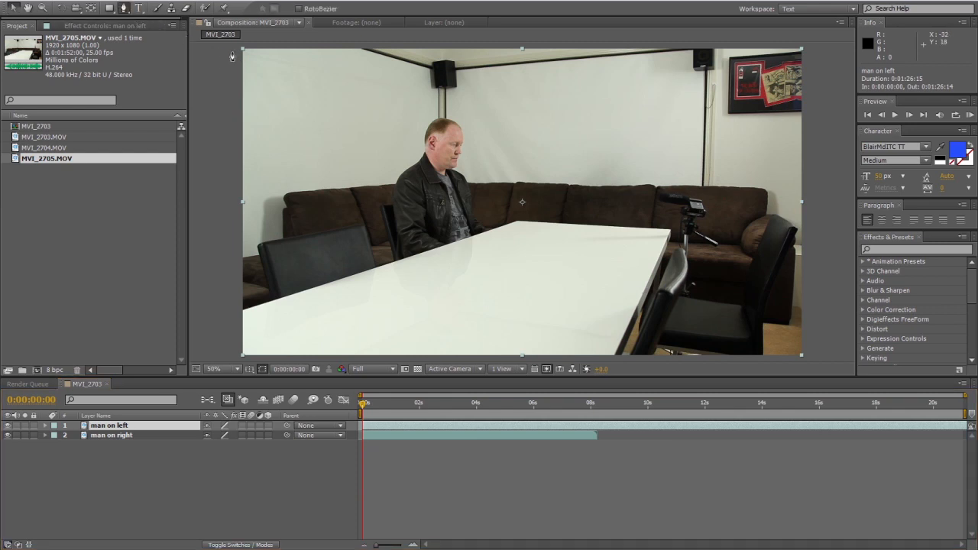
left_click(232, 47)
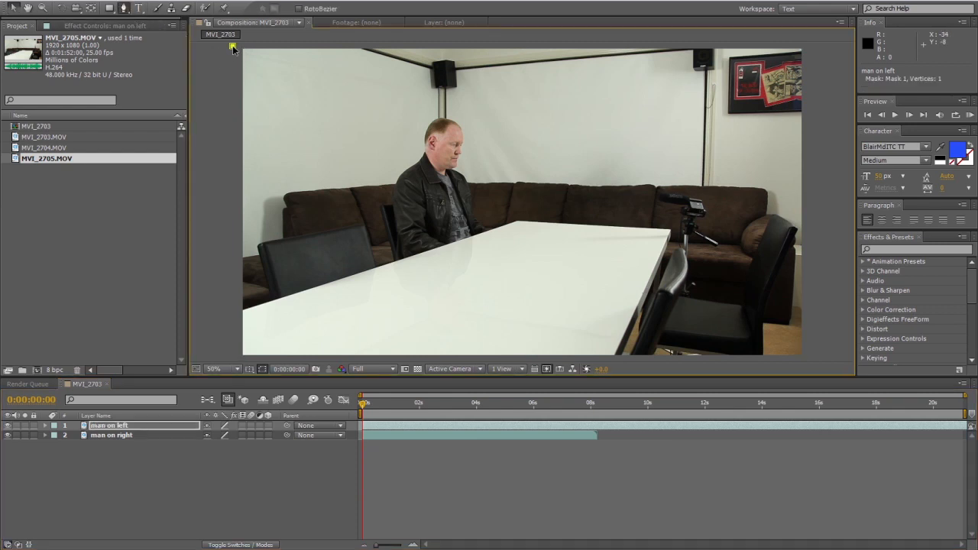
left_click(232, 358)
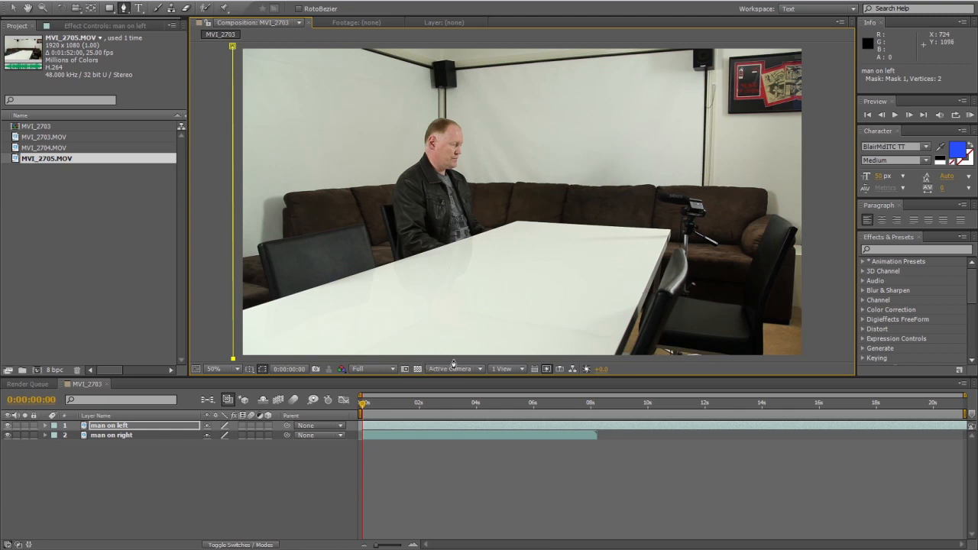
left_click(448, 360)
left_click(599, 188)
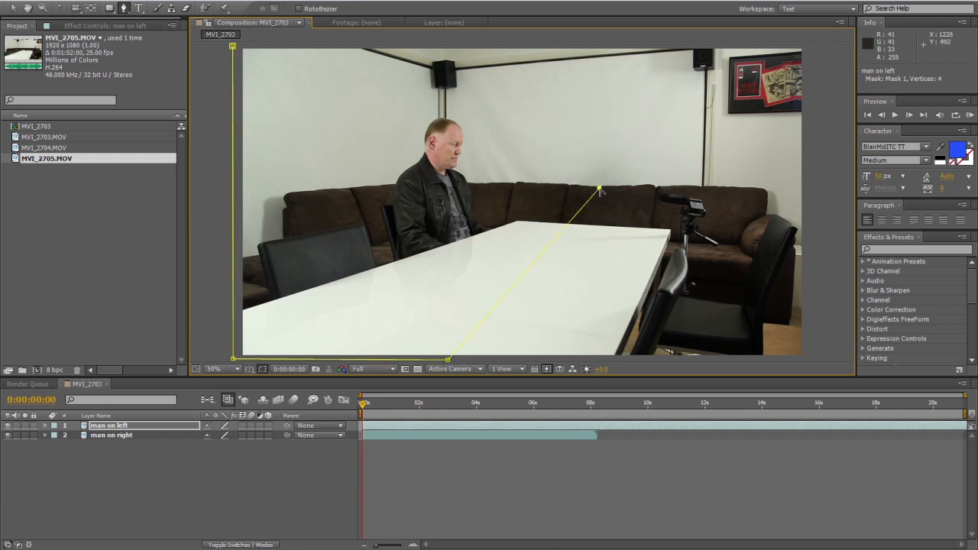
left_click(611, 48)
left_click(232, 46)
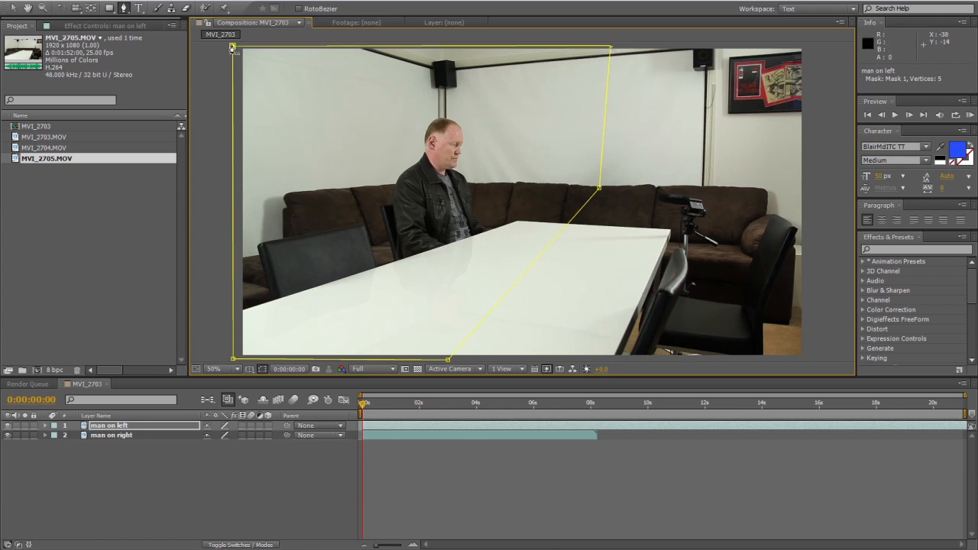
left_click(570, 473)
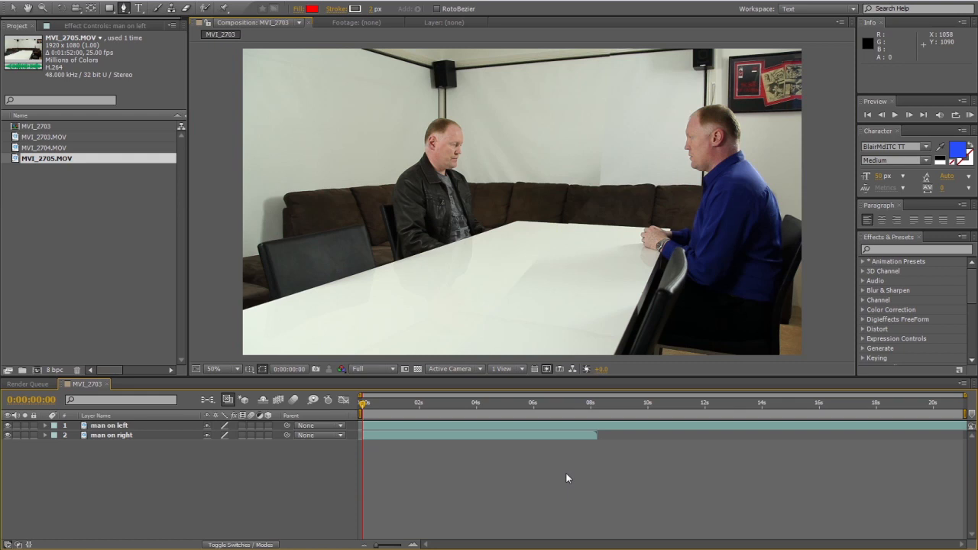
Return to the Selection tool and expand the man on left layer down to the properties of Mask 1.
left_click(415, 431)
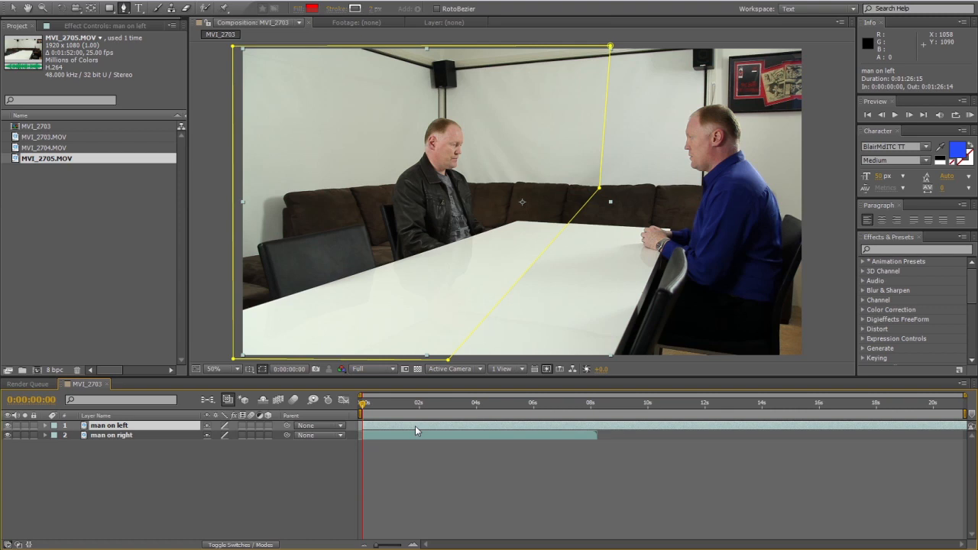
left_click(414, 433)
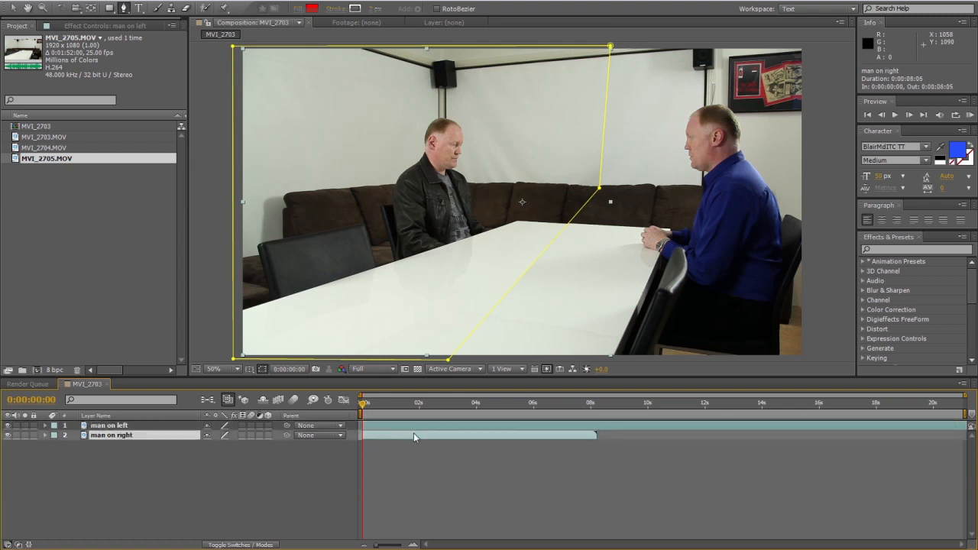
left_click(14, 11)
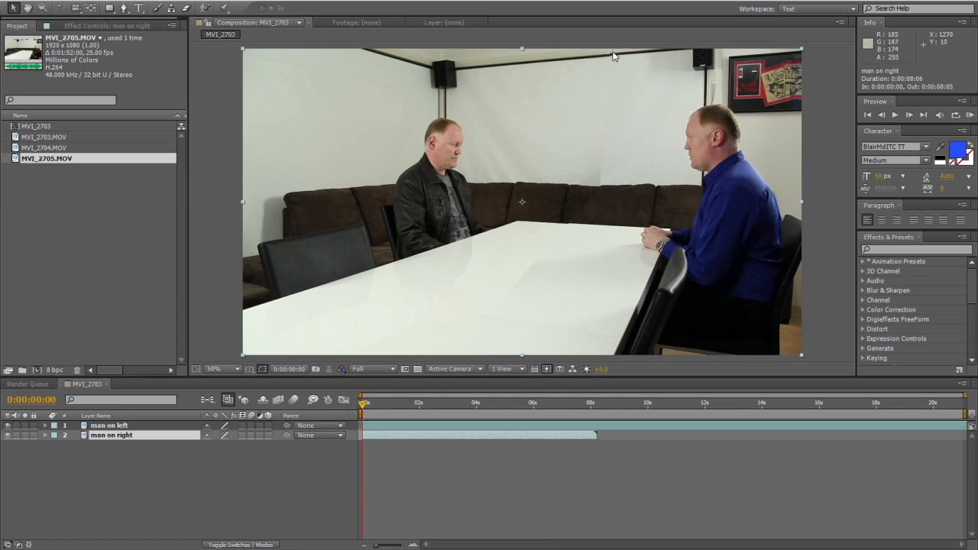
left_click(456, 426)
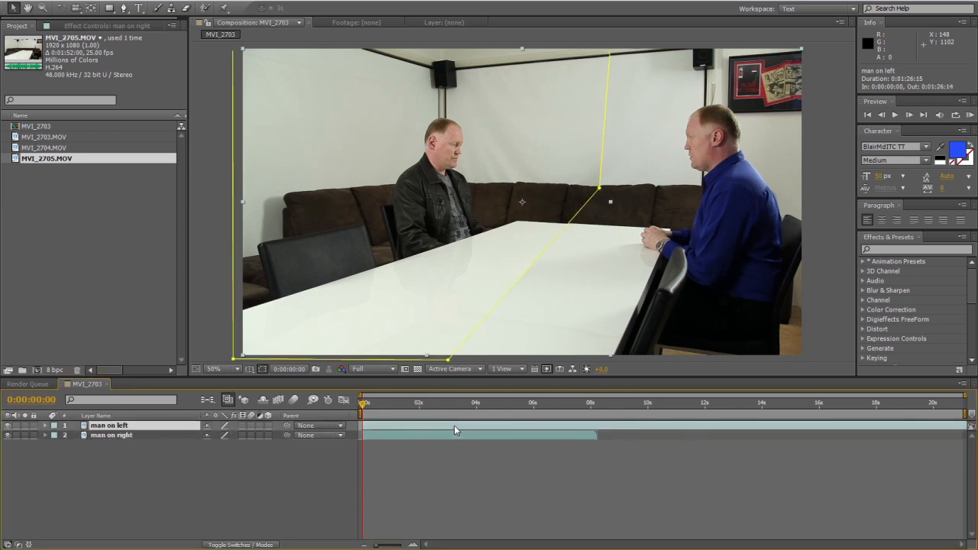
left_click(46, 426)
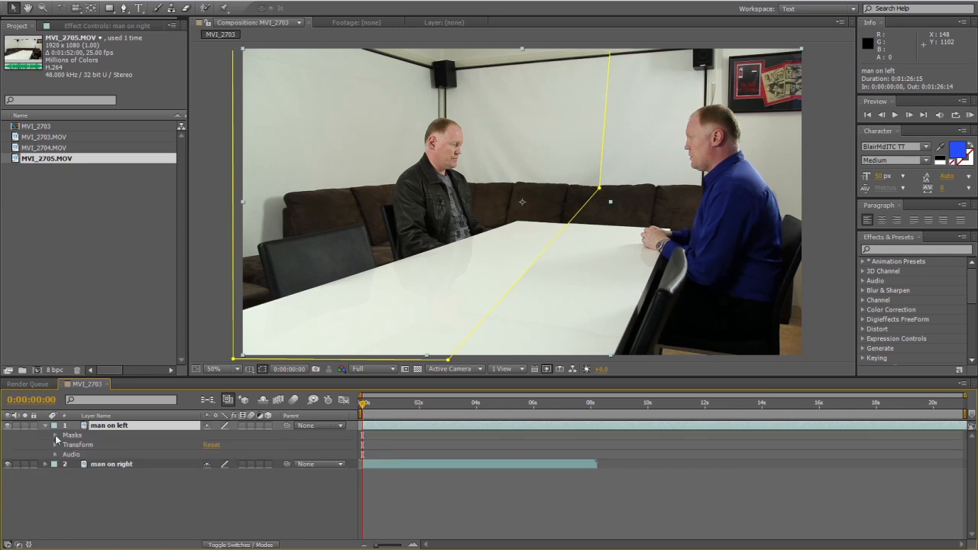
left_click(55, 435)
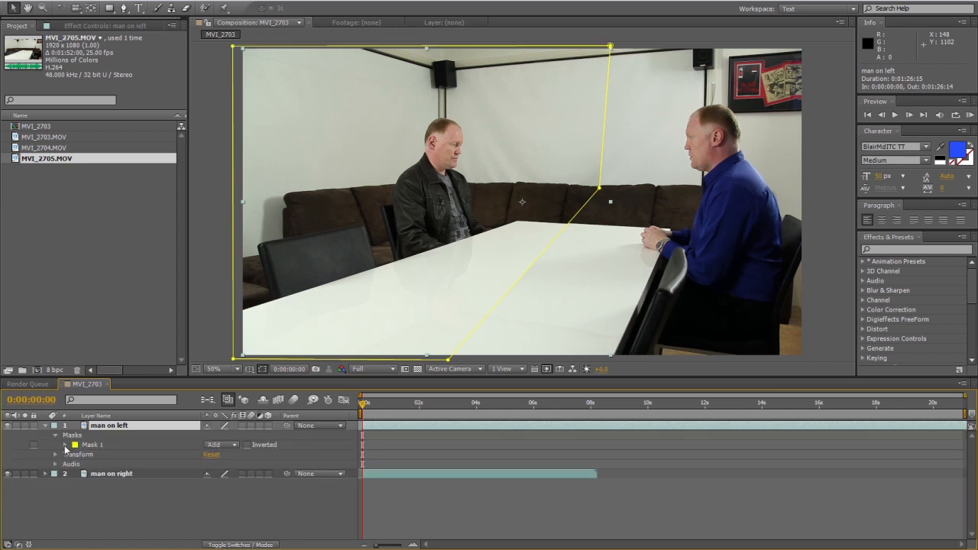
left_click(65, 445)
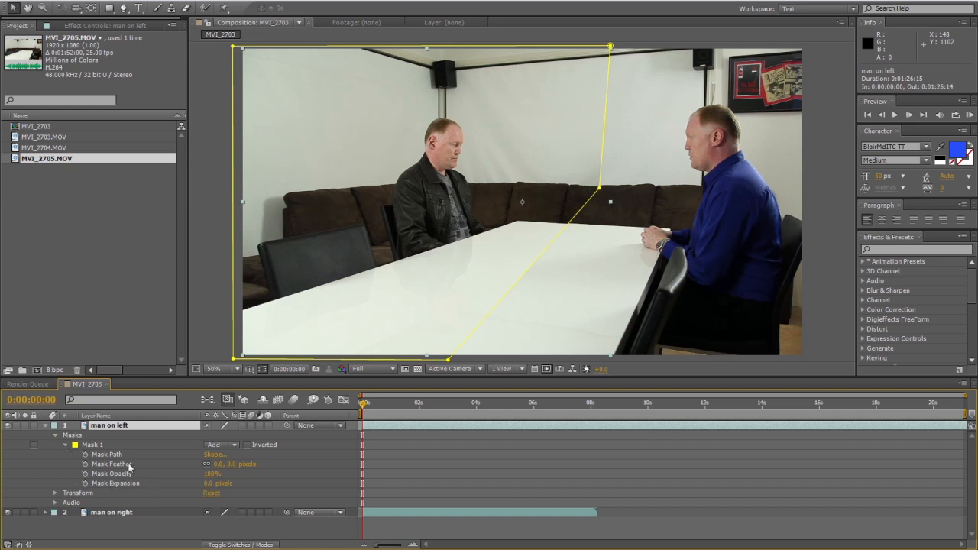
Set the Mask Feather of Mask 1 to 72 pixels and move the playhead to 0:00:00:01.
left_click(232, 466)
left_click(280, 477)
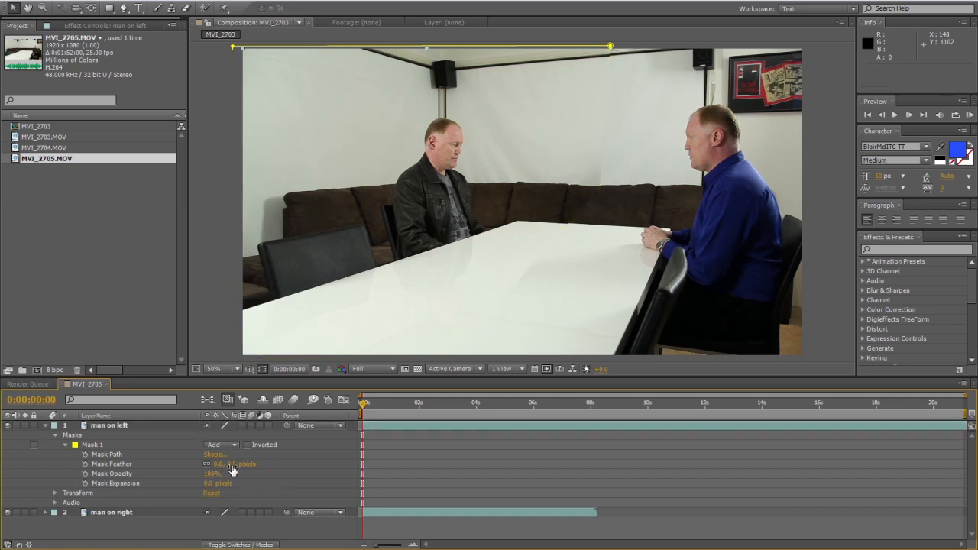
left_click(231, 466)
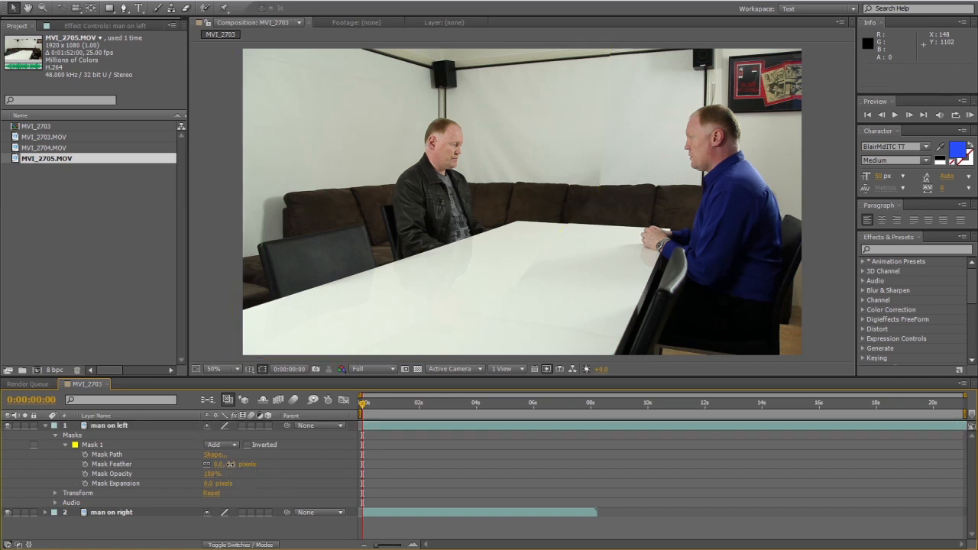
left_click_drag(231, 464, 237, 464)
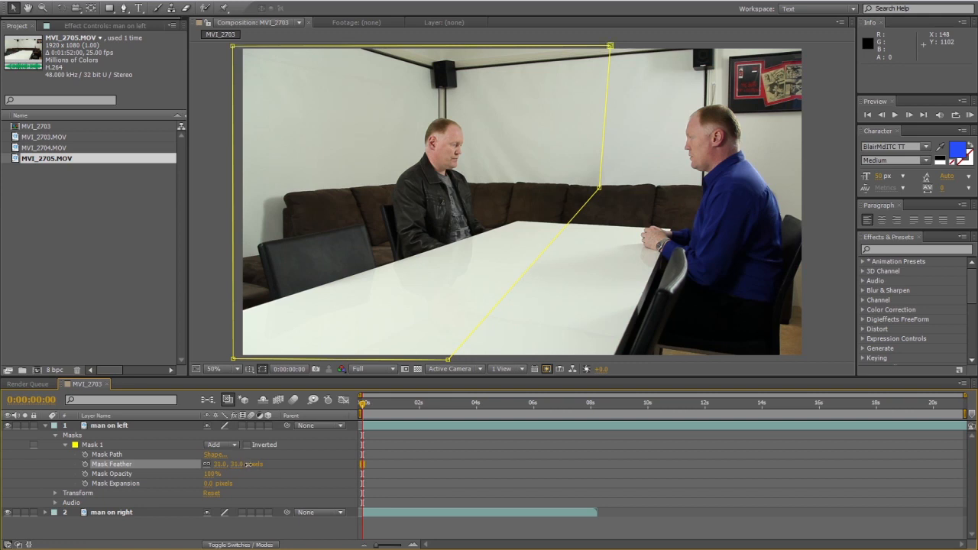
left_click_drag(247, 465, 247, 464)
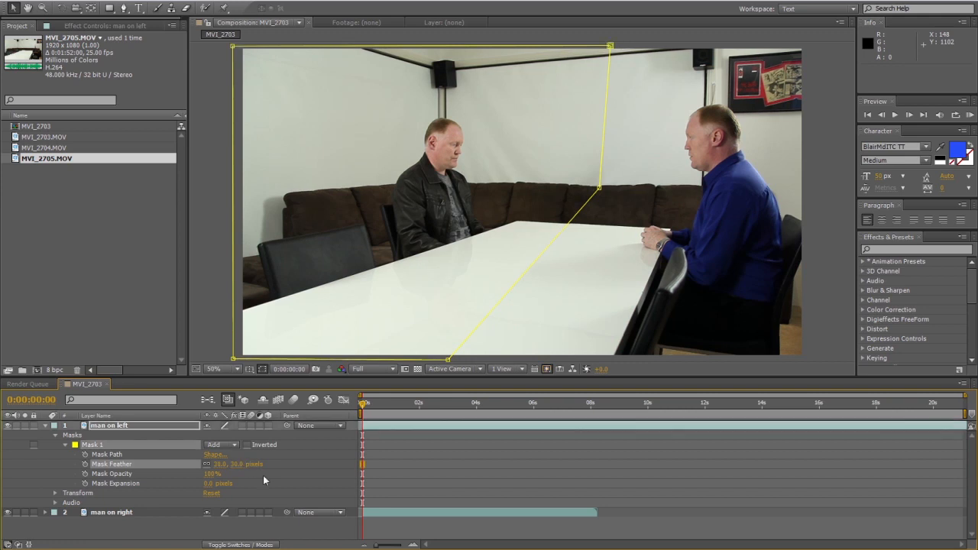
left_click(399, 481)
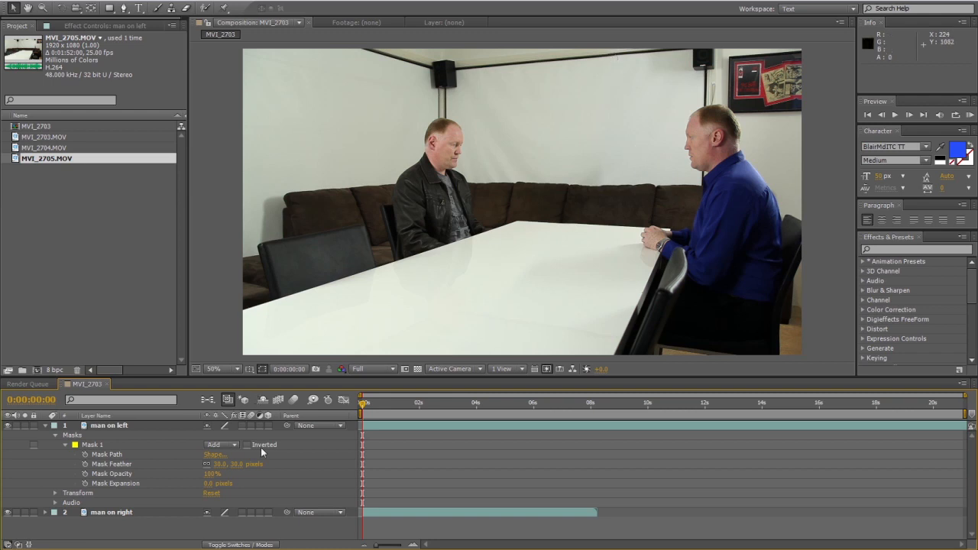
left_click_drag(235, 465, 241, 464)
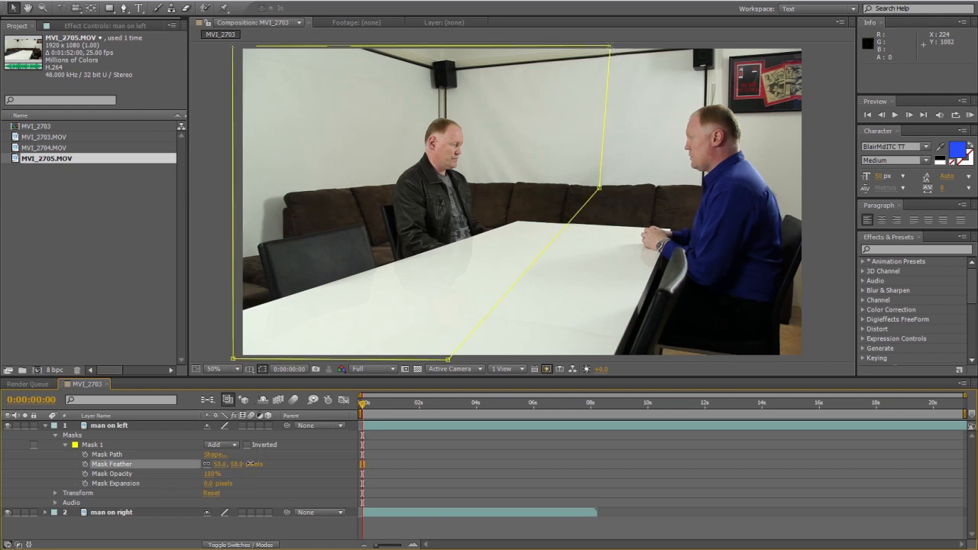
left_click(533, 507)
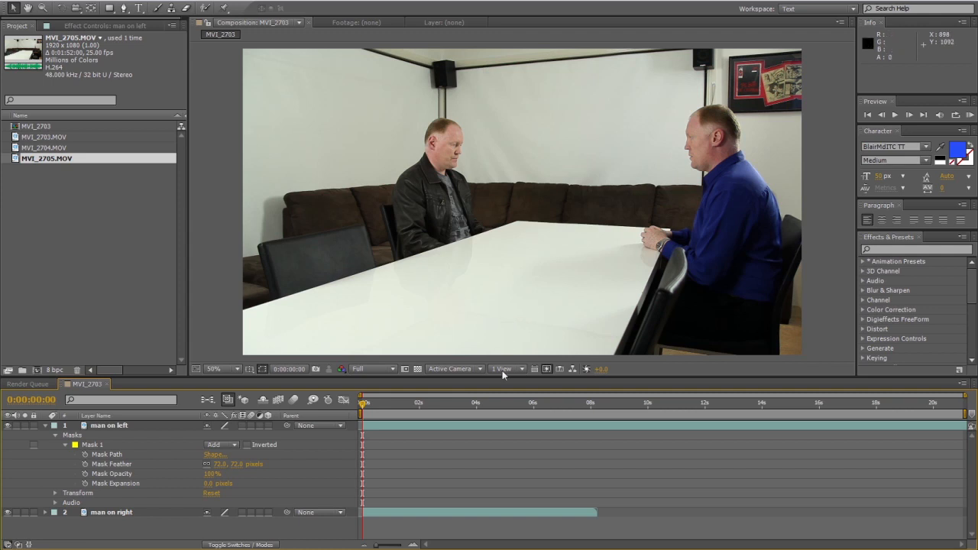
mouse_move(363, 404)
left_mouse_down()
mouse_move(521, 405)
mouse_move(364, 410)
left_mouse_up()
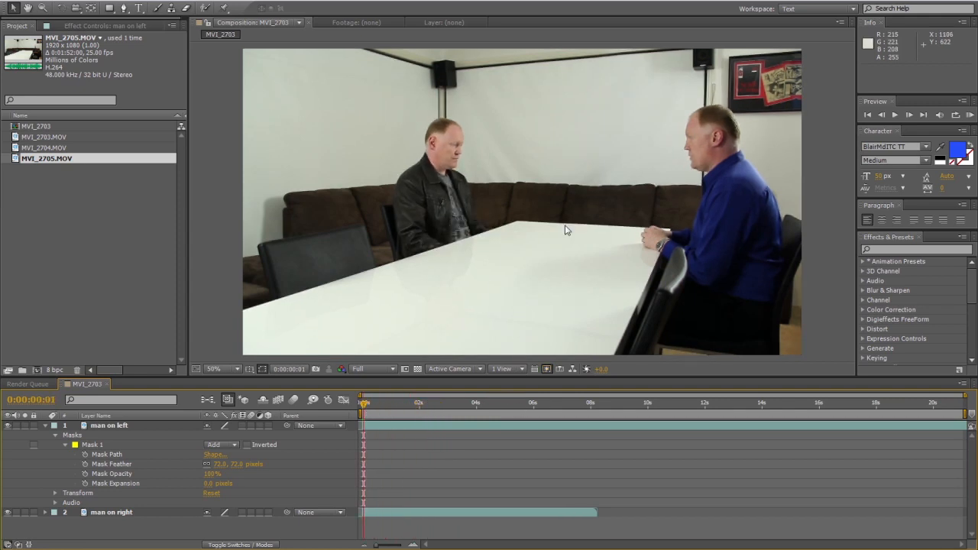